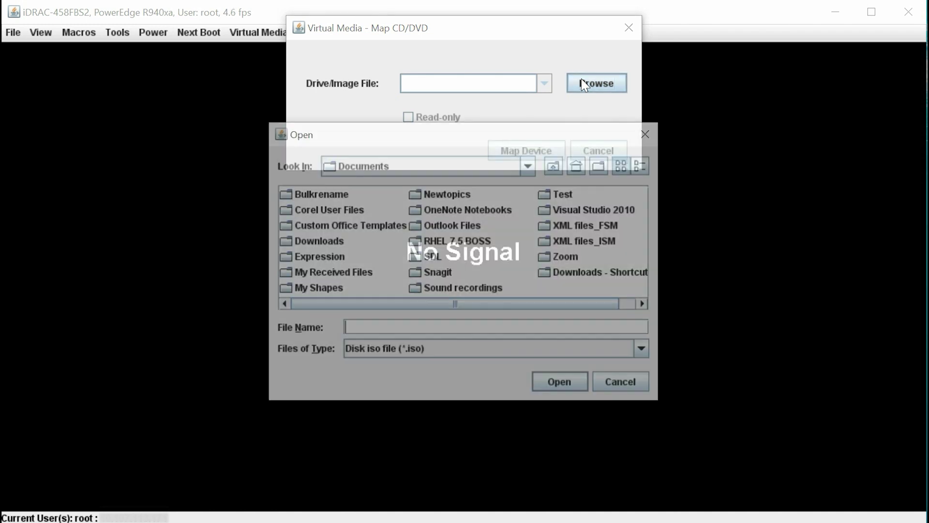
Map the Windows Server 2022 ISO from Desktop\WS2022_Image as the virtual CD/DVD image.
left_click(529, 165)
scroll(531, 251, "up", 4)
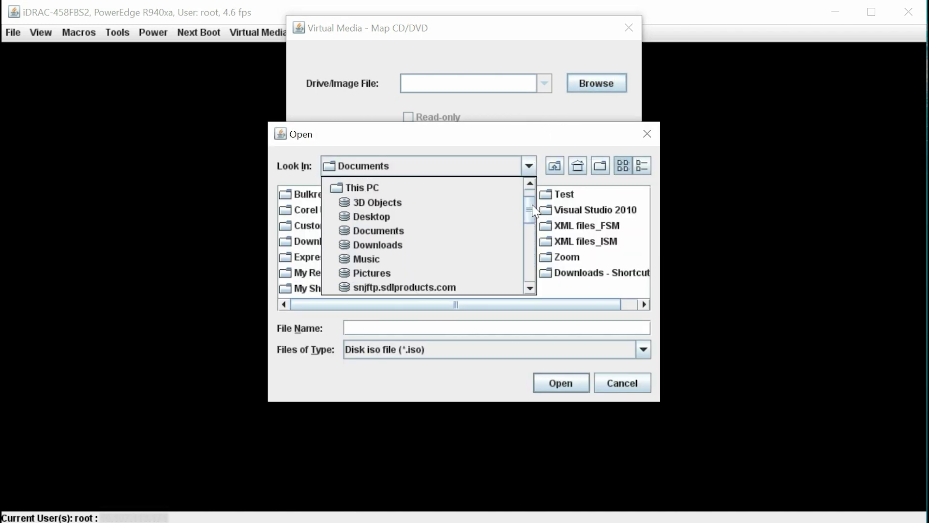
left_click(420, 200)
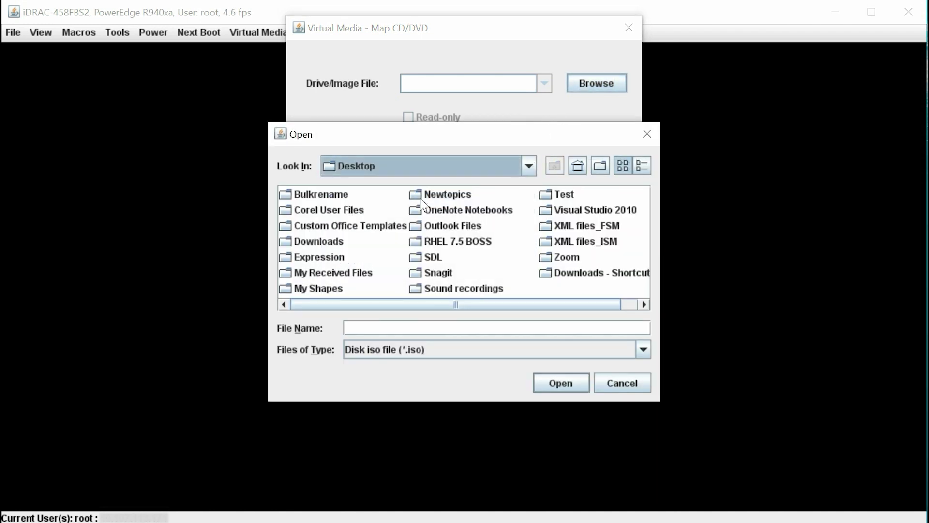
left_click(435, 212)
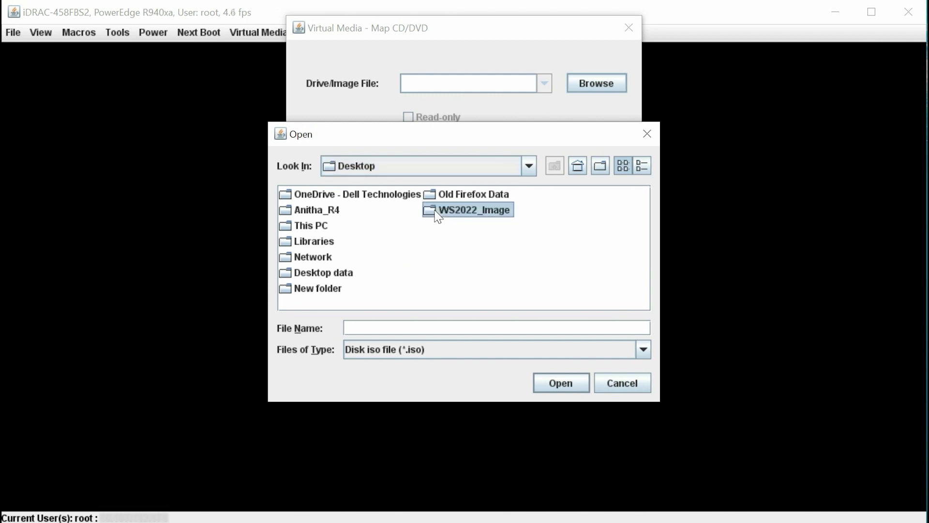
double_click(438, 211)
left_click(438, 209)
left_click(561, 381)
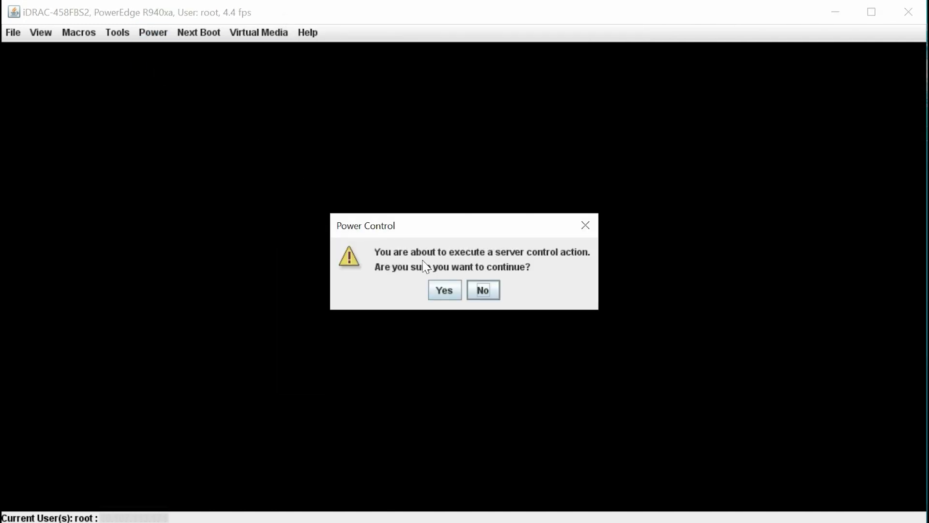
Restart the server into System Setup and go to System BIOS > System Security.
left_click(445, 291)
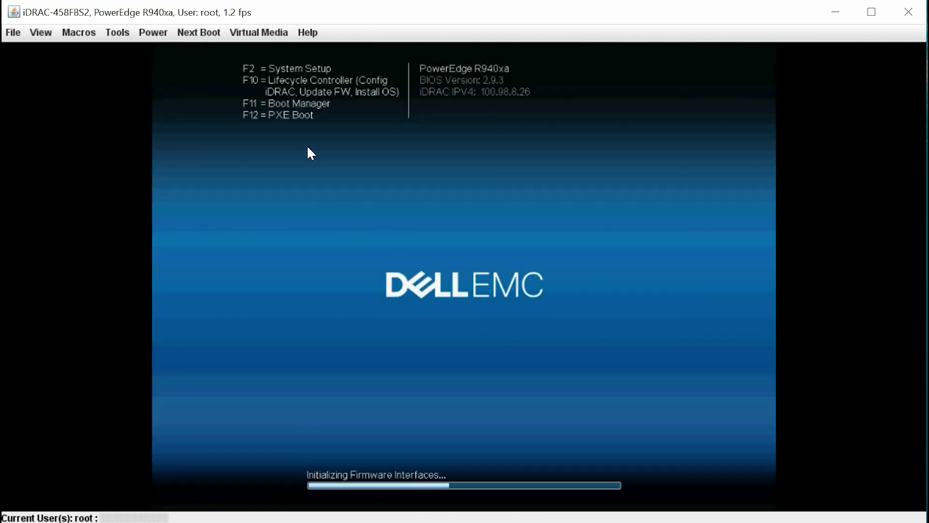
key("F2")
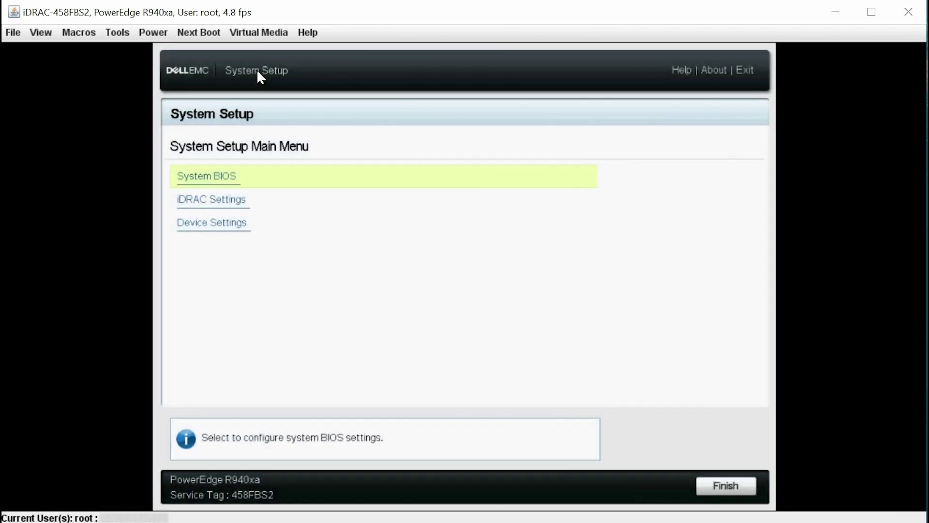
left_click(204, 177)
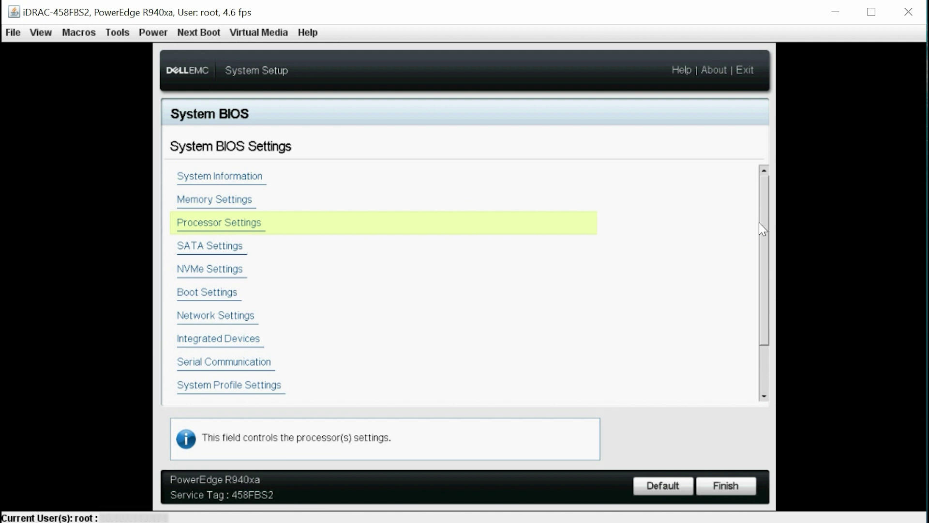
scroll(763, 247, "down", 4)
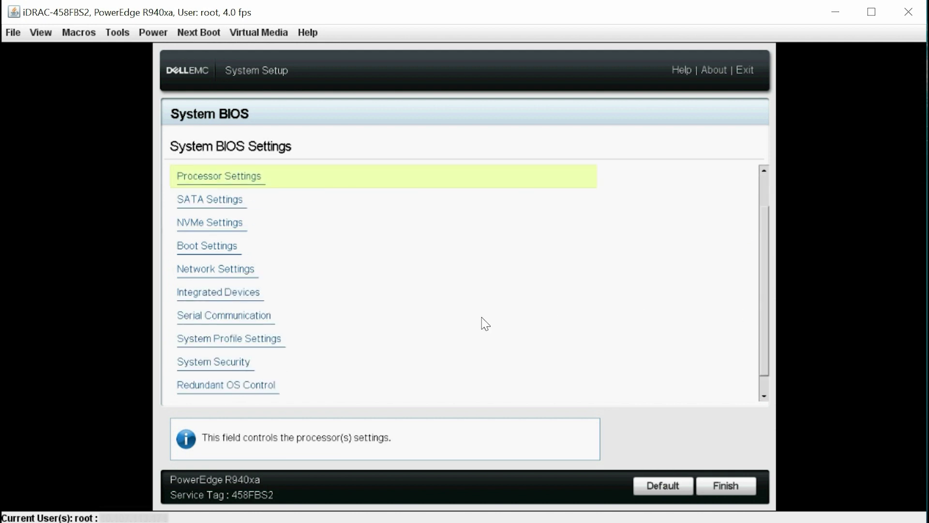
left_click(220, 363)
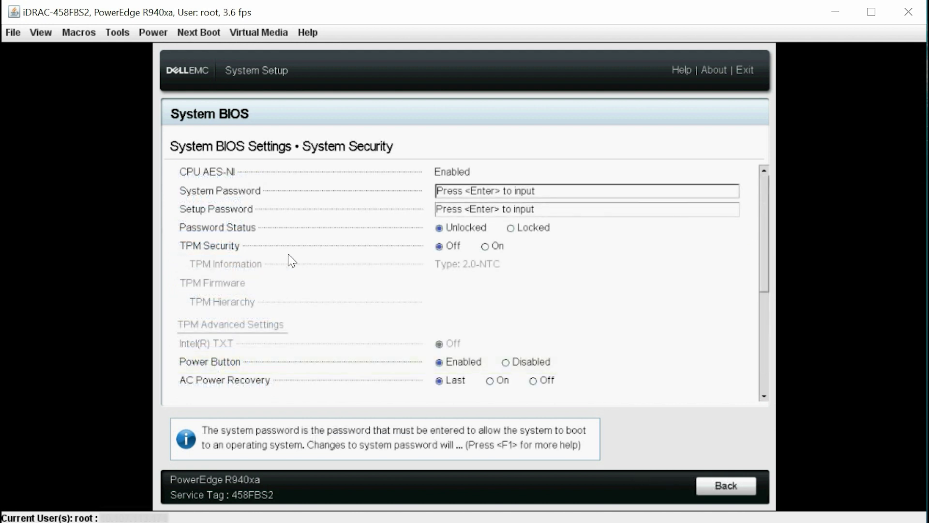
Turn TPM Security on and enable Secure Boot, acknowledging both password recommendations.
left_click(487, 247)
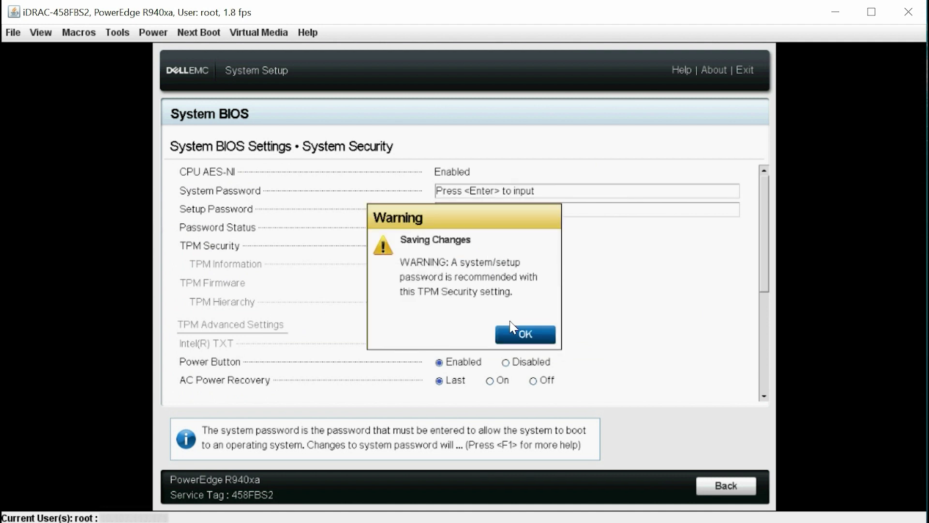
left_click(524, 334)
scroll(764, 315, "down", 5)
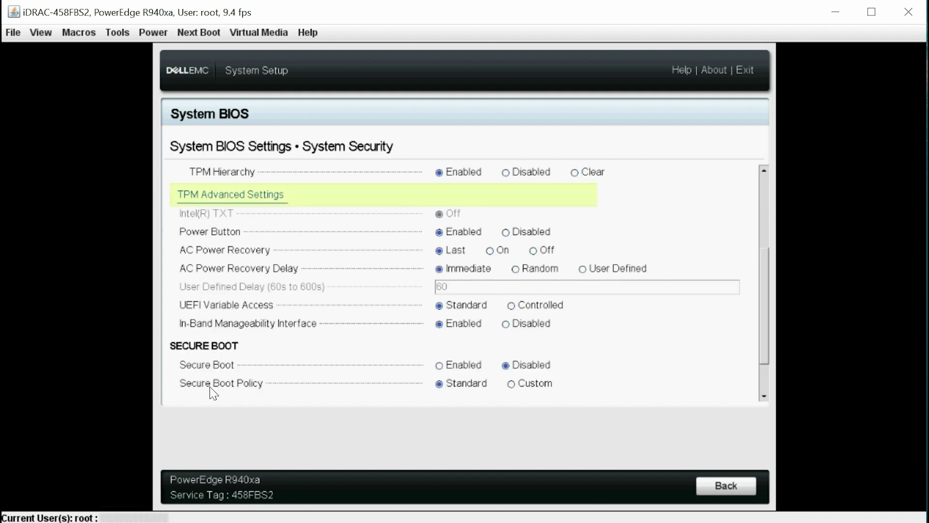
left_click(445, 372)
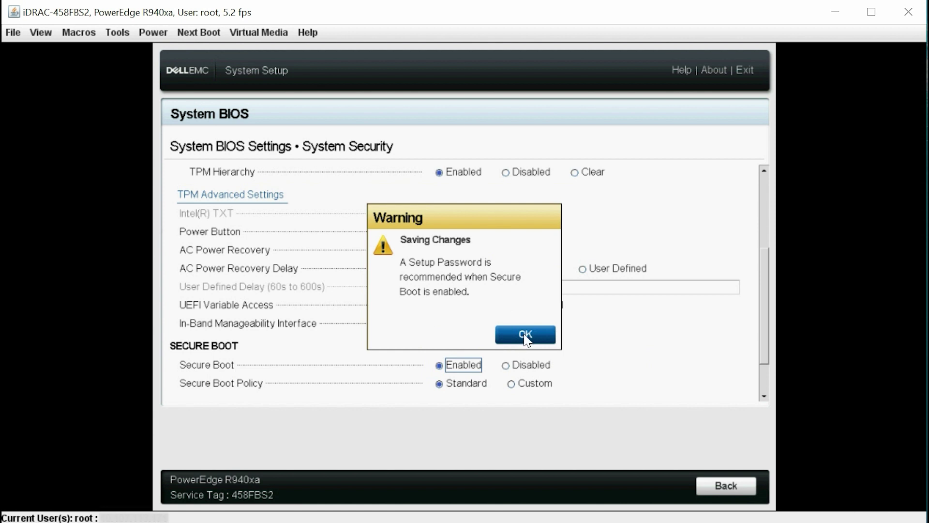
left_click(526, 335)
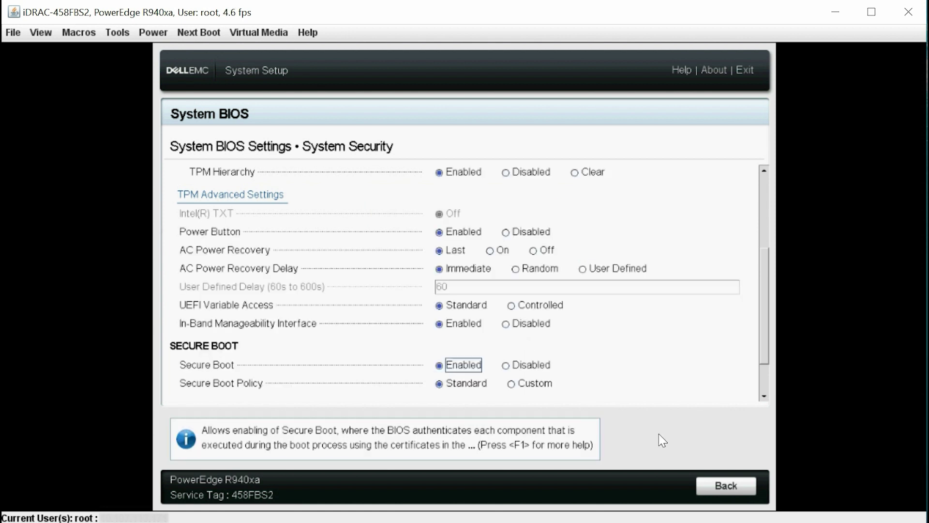
left_click(716, 485)
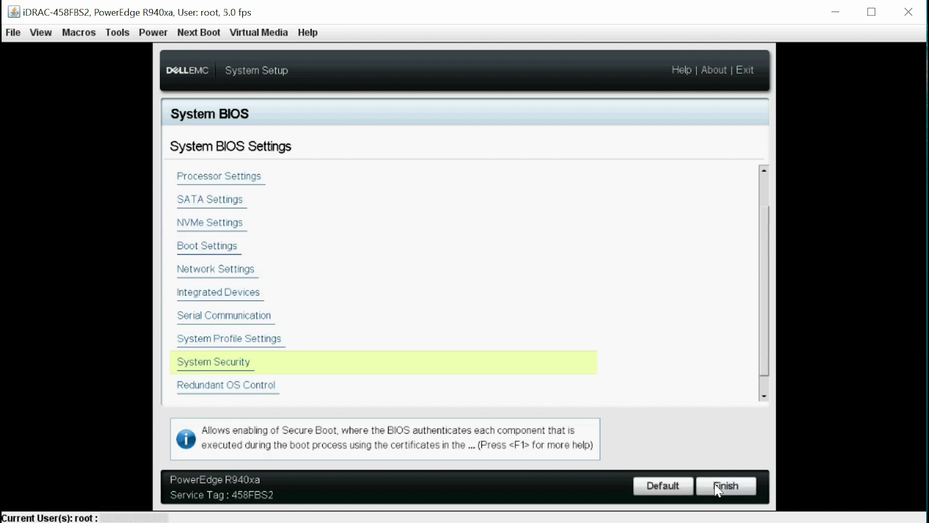
Move Virtual Optical Drive to the top of the UEFI boot sequence.
left_click(224, 250)
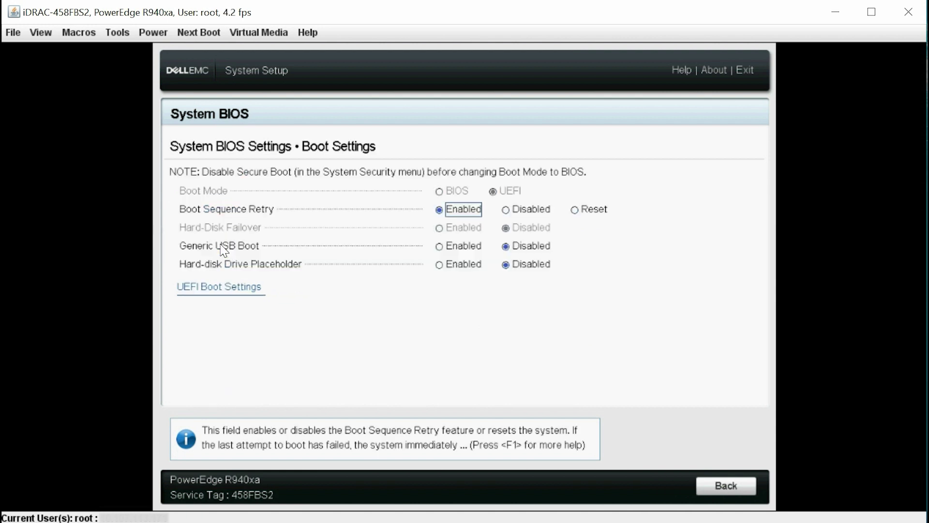
left_click(208, 288)
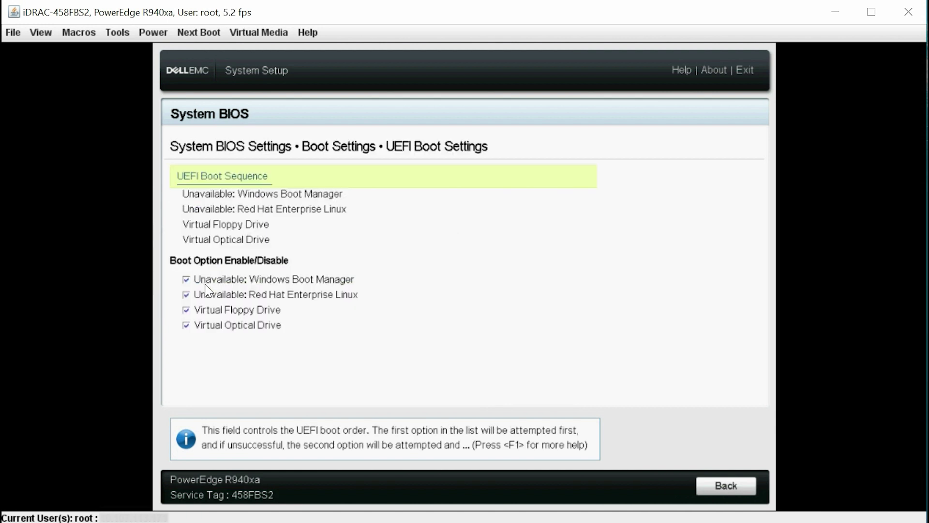
left_click(225, 184)
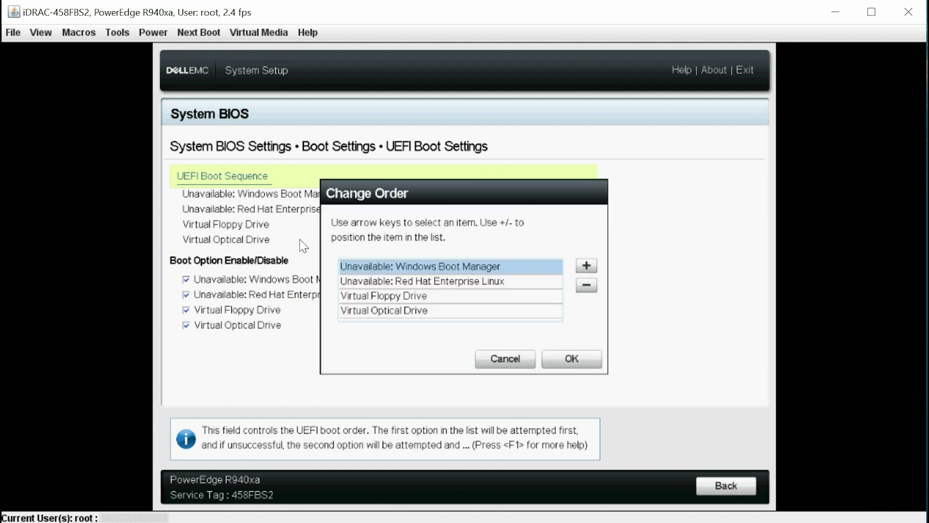
left_click(380, 310)
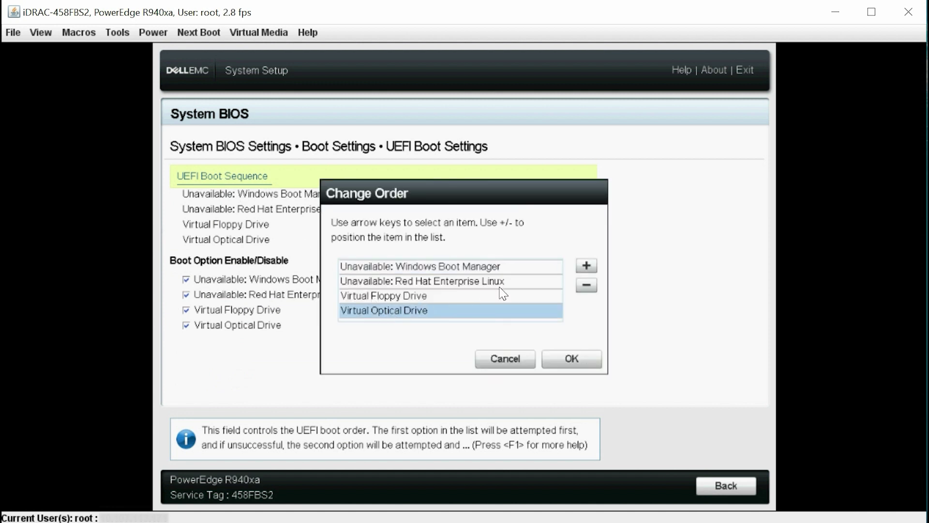
left_click(587, 267)
left_click(586, 266)
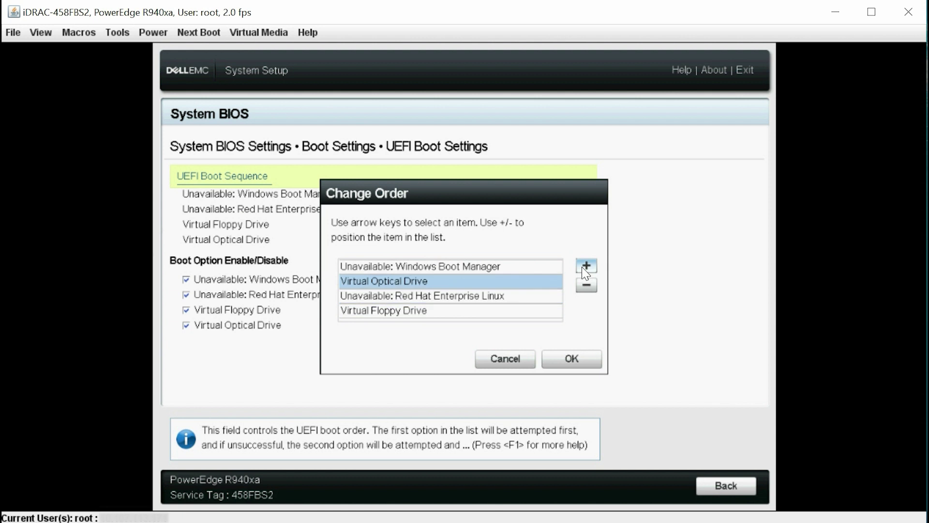
left_click(586, 266)
left_click(575, 359)
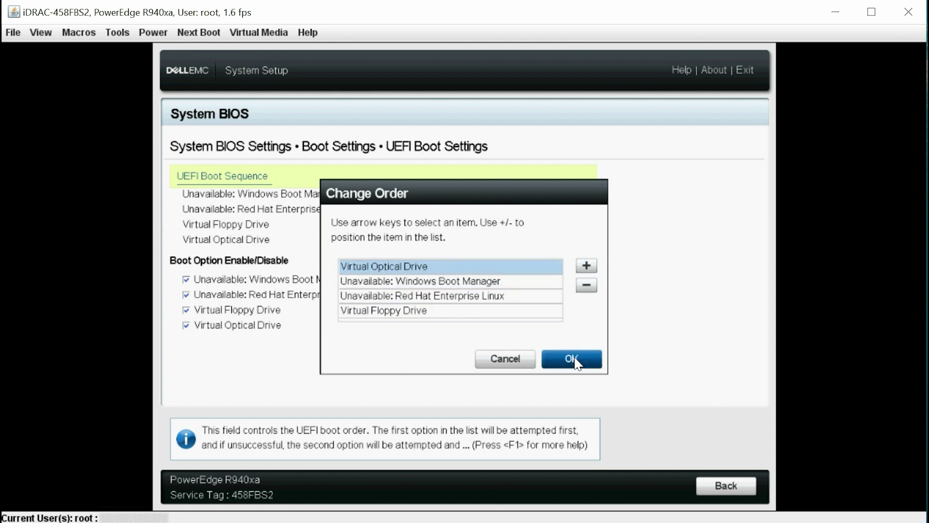
Save the changed BIOS settings and finish System Setup to reboot.
left_click(714, 482)
left_click(715, 481)
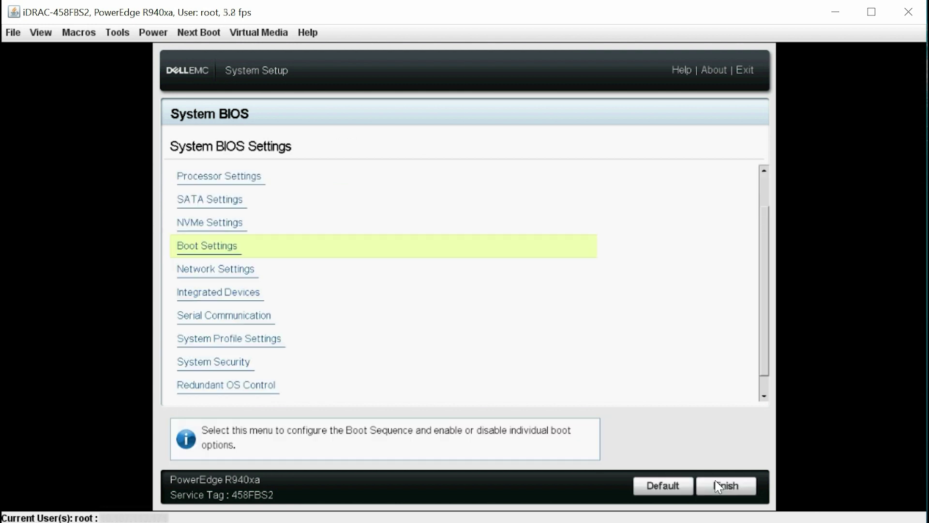
left_click(715, 481)
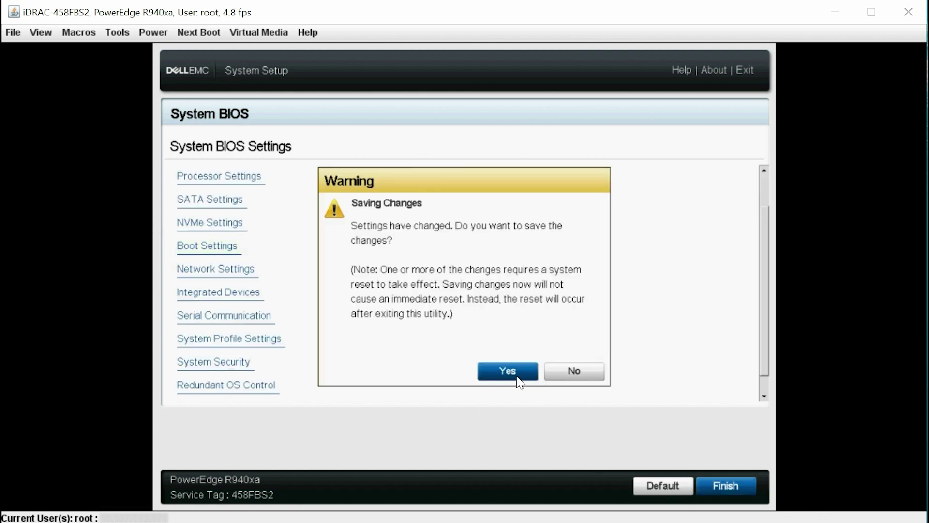
left_click(517, 375)
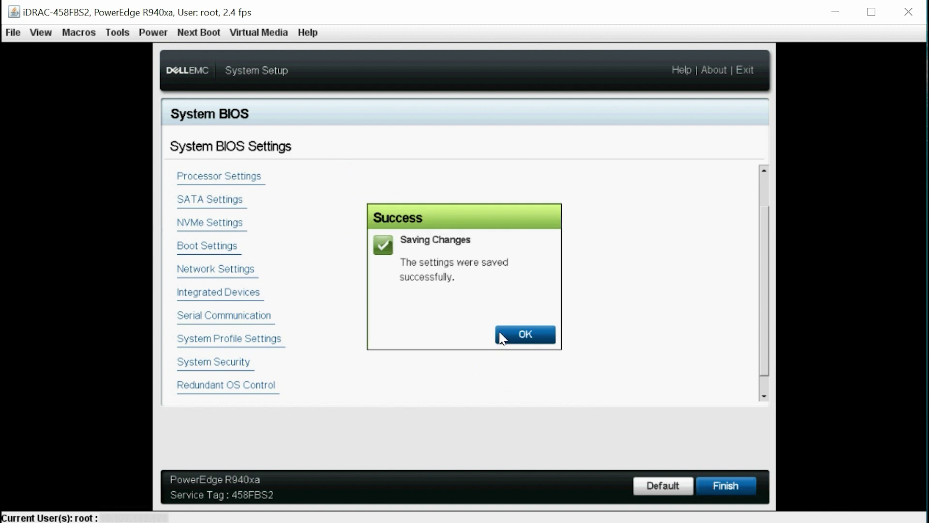
left_click(502, 334)
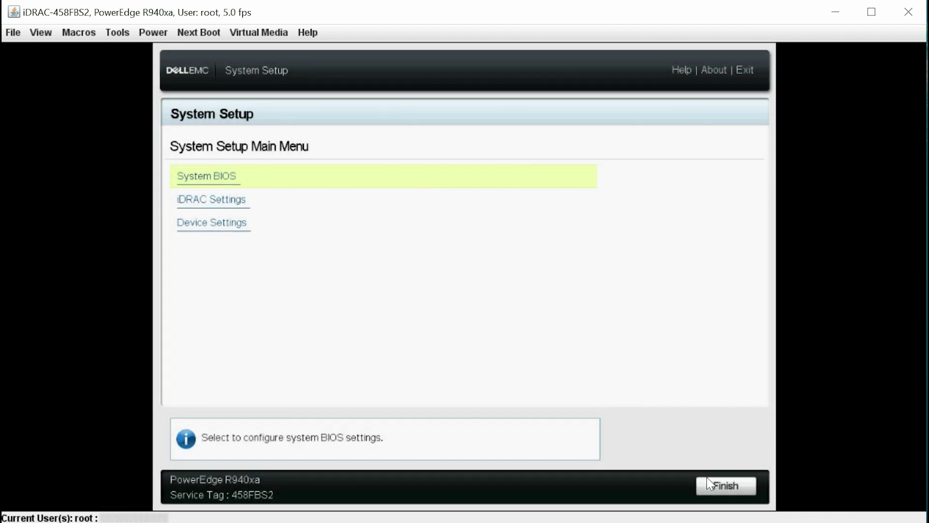
left_click(721, 486)
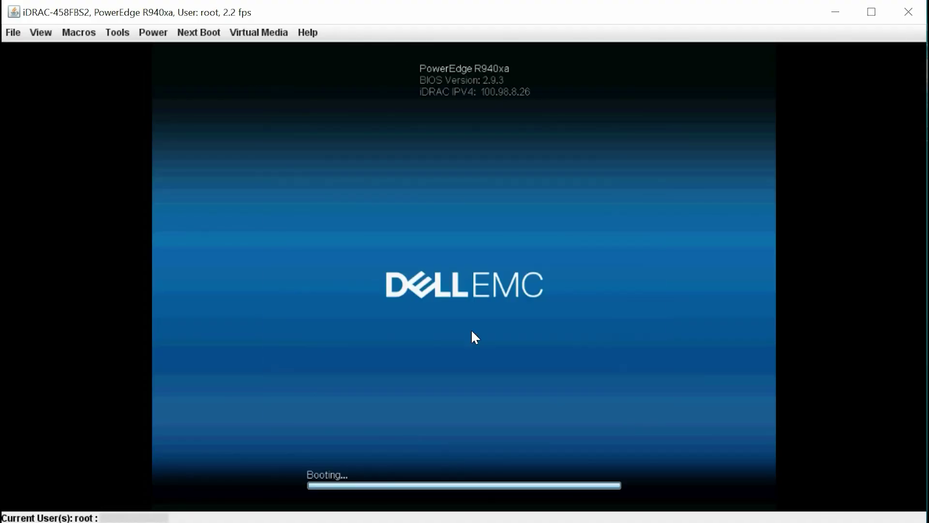
Boot from the installation DVD, accept English (United States) settings, and choose Install now.
key("Return")
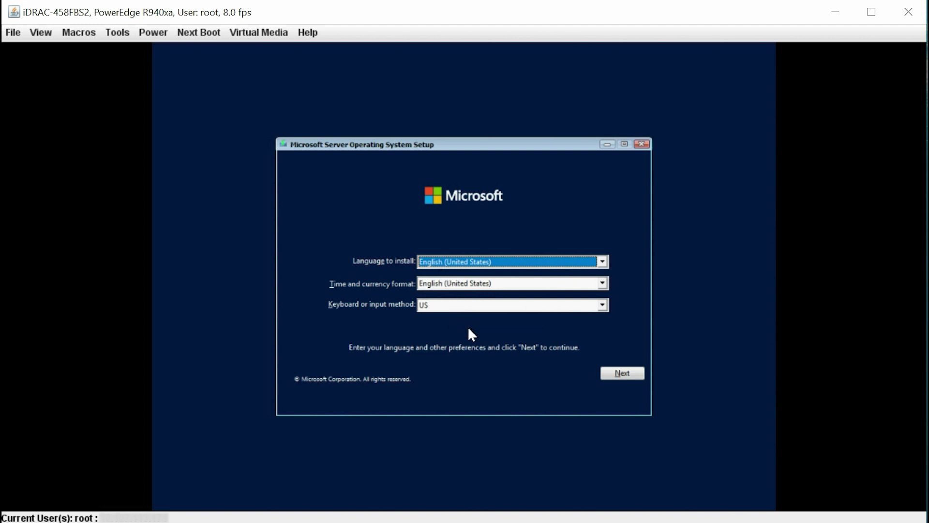
left_click(609, 374)
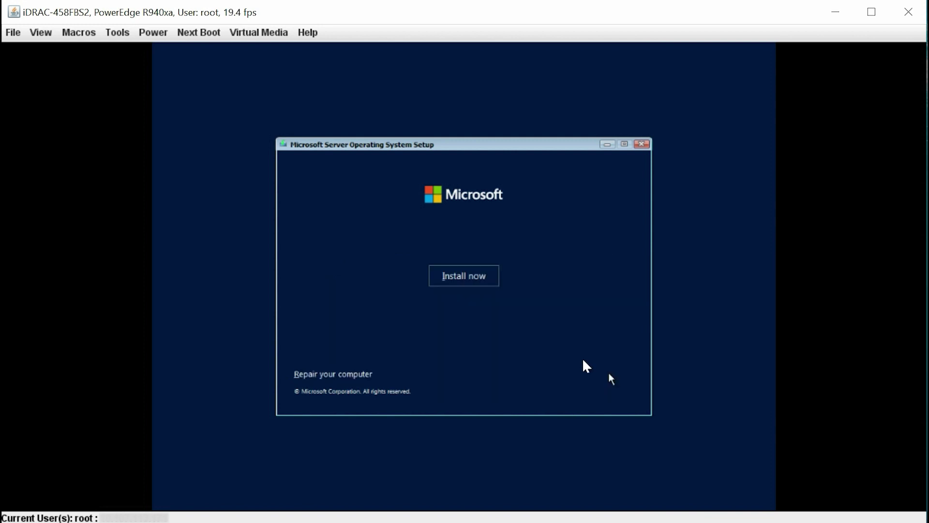
left_click(454, 274)
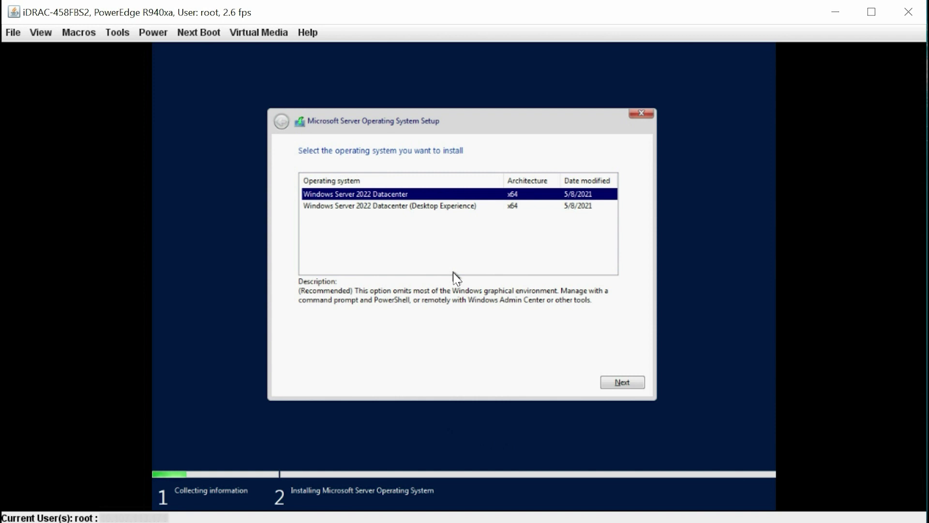
Select Windows Server 2022 Datacenter (Desktop Experience) and accept the Microsoft license terms.
left_click(377, 215)
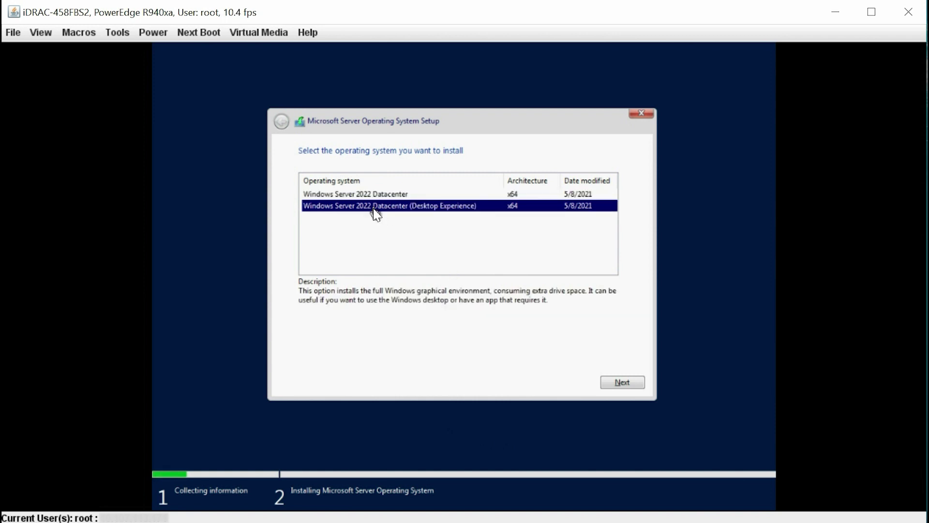
left_click(628, 382)
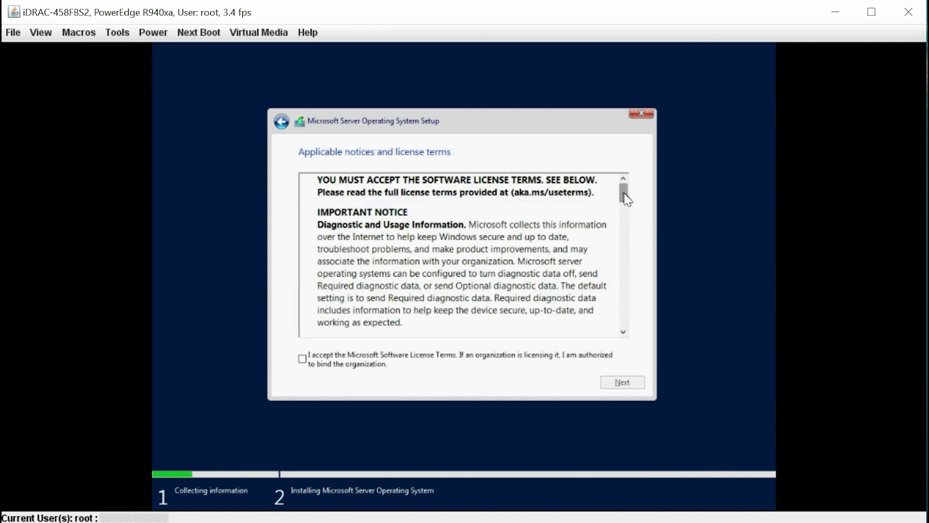
left_click_drag(624, 193, 614, 344)
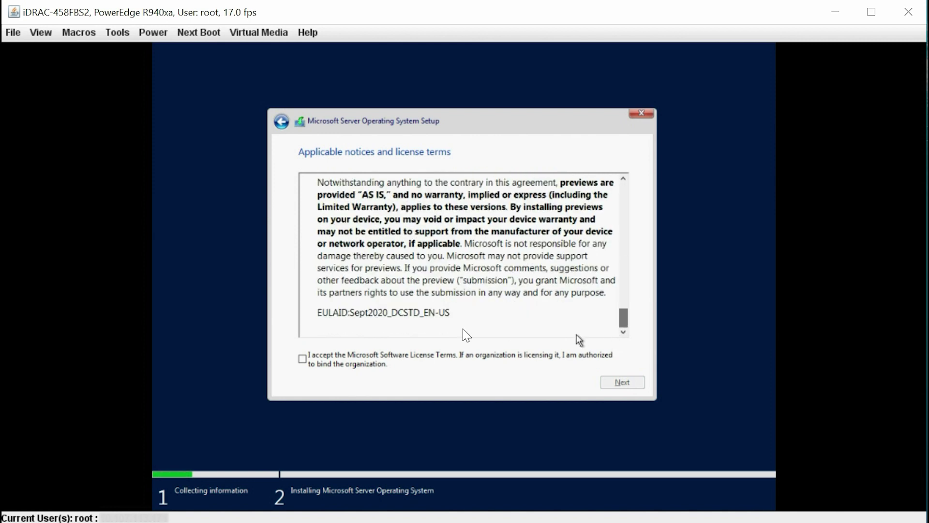
left_click(303, 359)
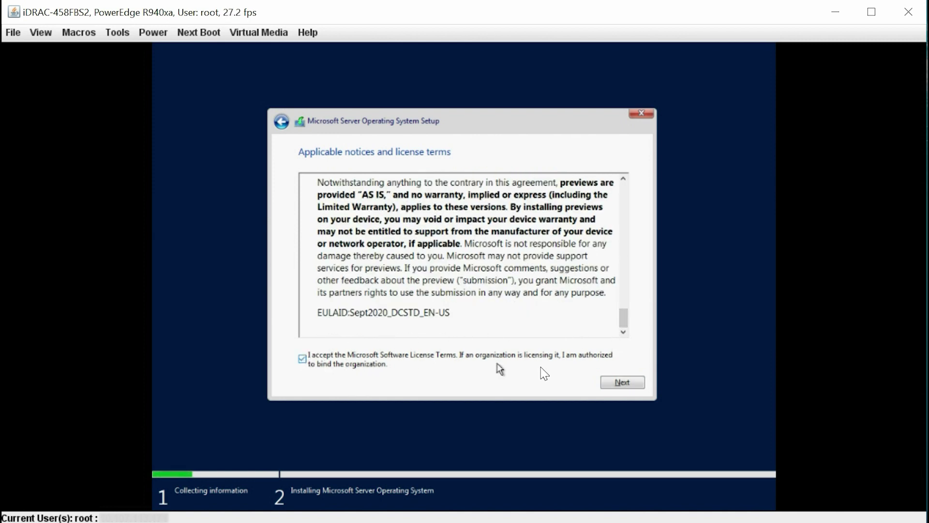
left_click(638, 386)
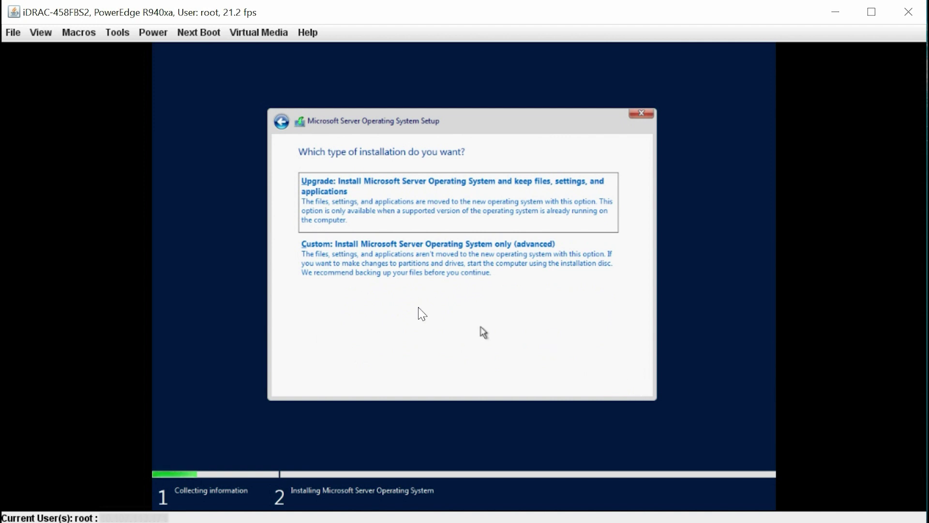
Choose Custom install, create a full-size partition on Drive 0, and install to Partition 3.
left_click(341, 271)
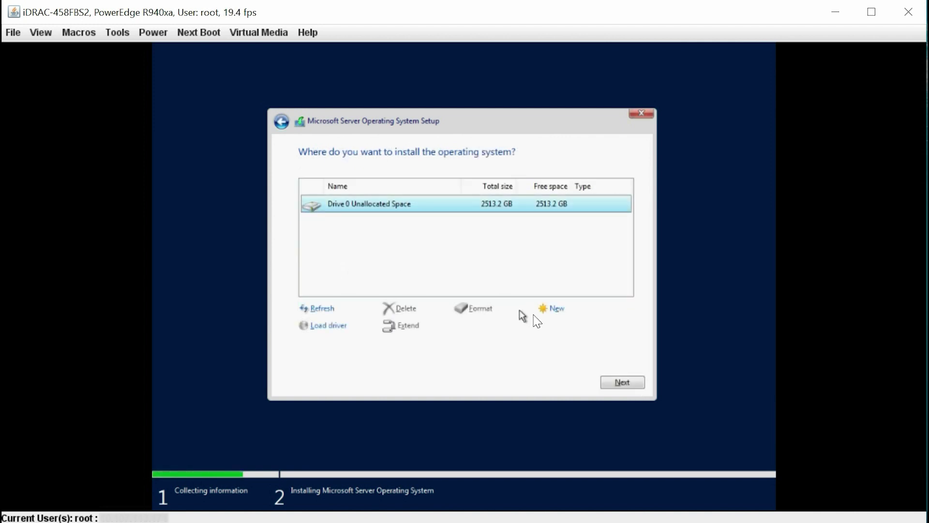
left_click(555, 311)
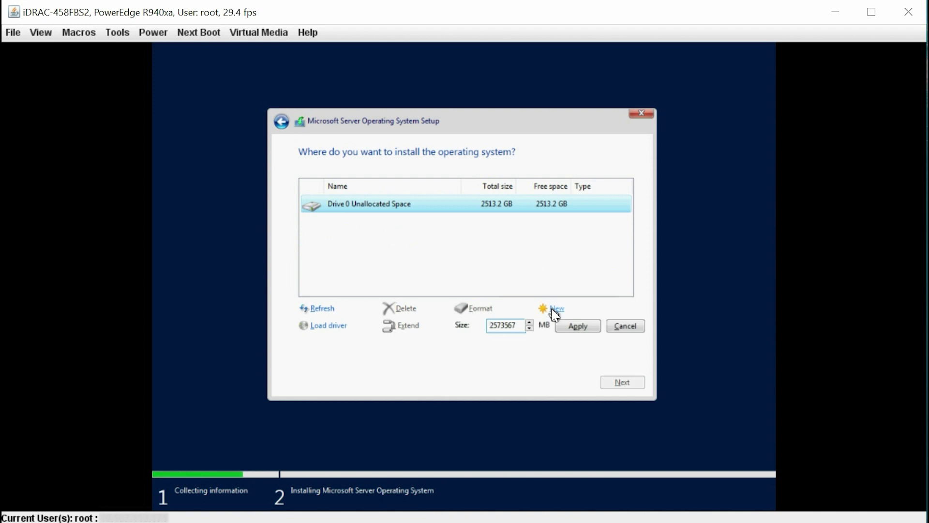
left_click(577, 330)
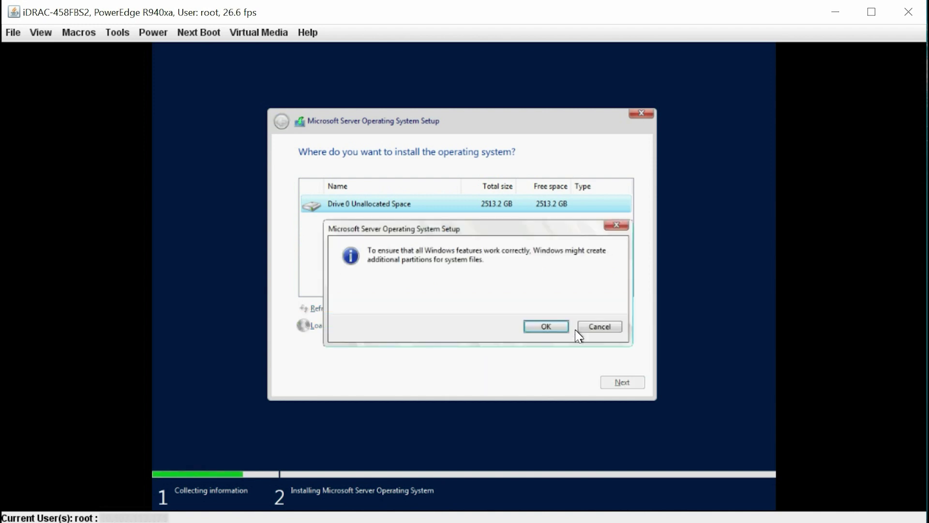
left_click(550, 328)
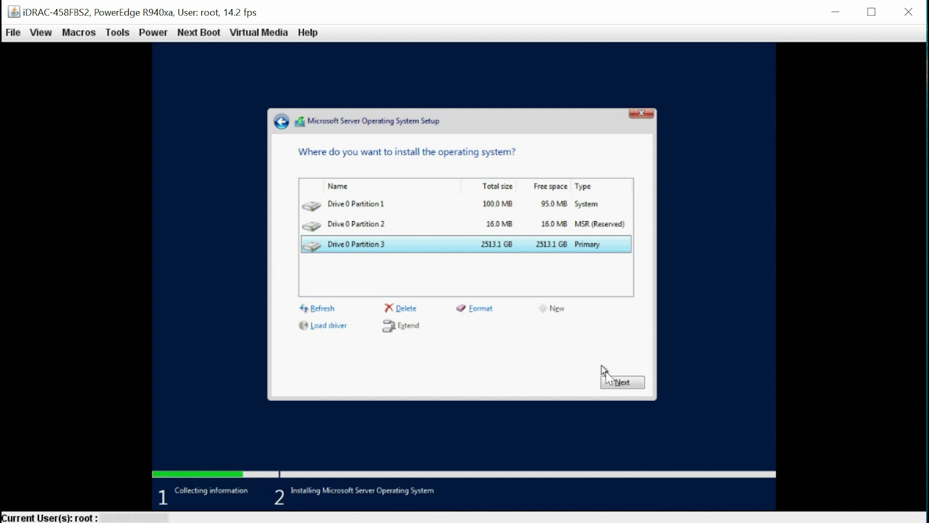
left_click(617, 383)
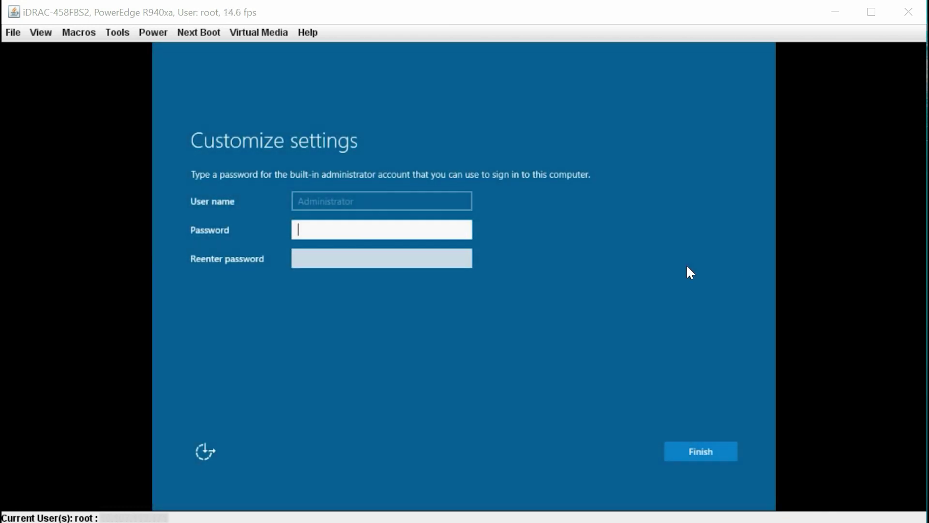
Enter and confirm the built-in Administrator password, then finish setup.
type("P@ssw0r")
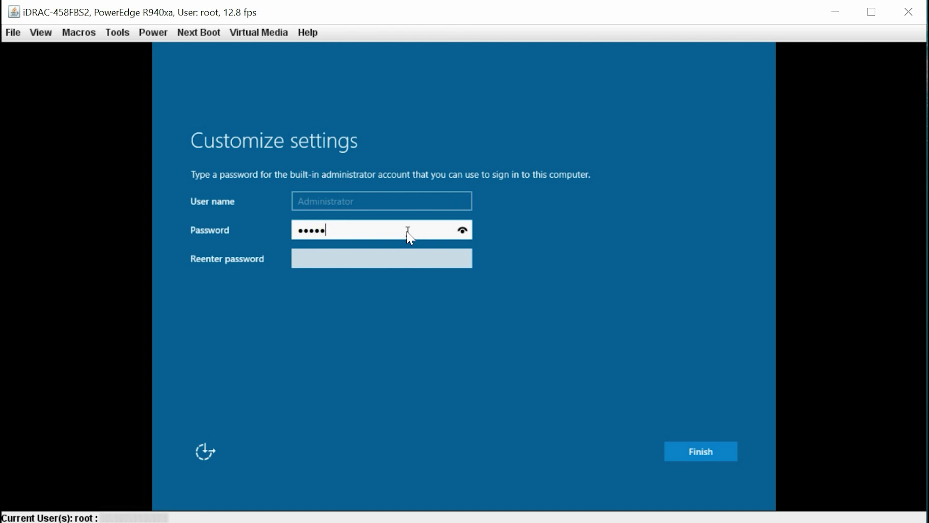
key("Tab")
type("P@ssw0r")
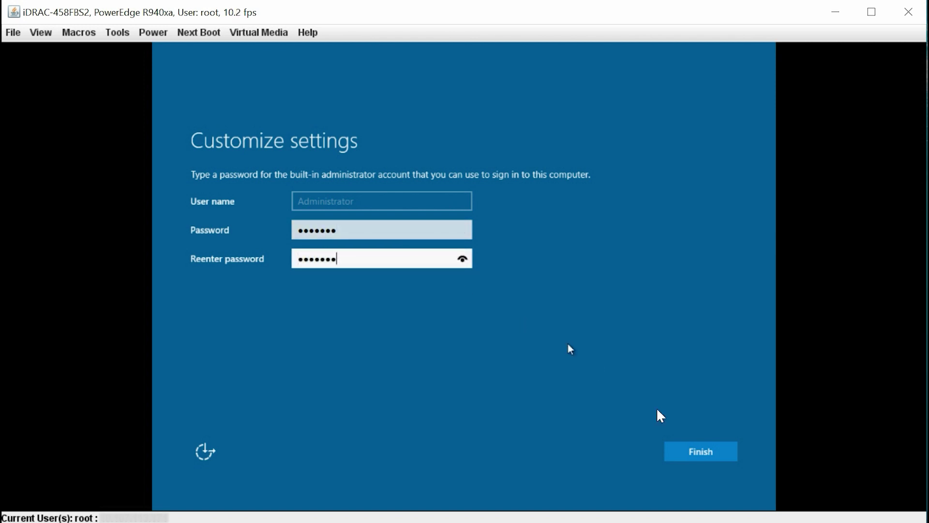
left_click(692, 451)
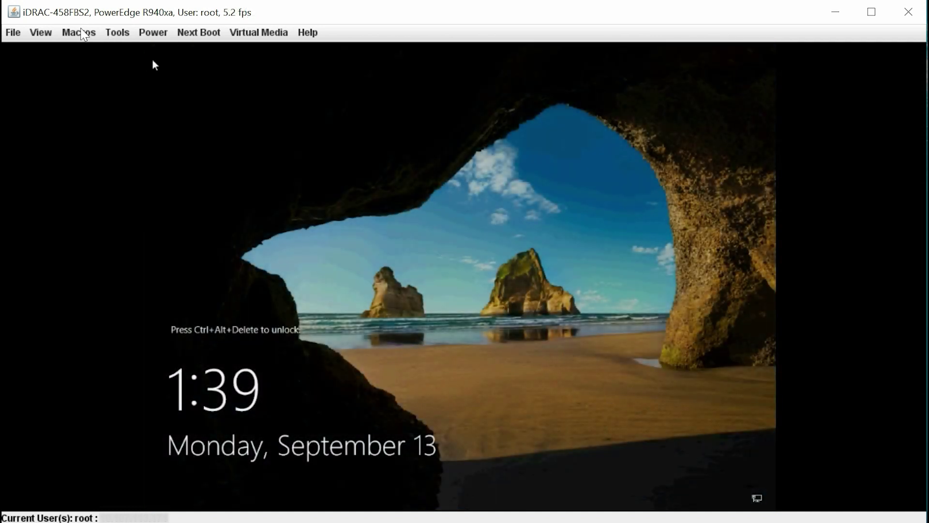
Send Ctrl-Alt-Del via Macros and sign in with the Administrator password.
left_click(83, 29)
left_click(79, 51)
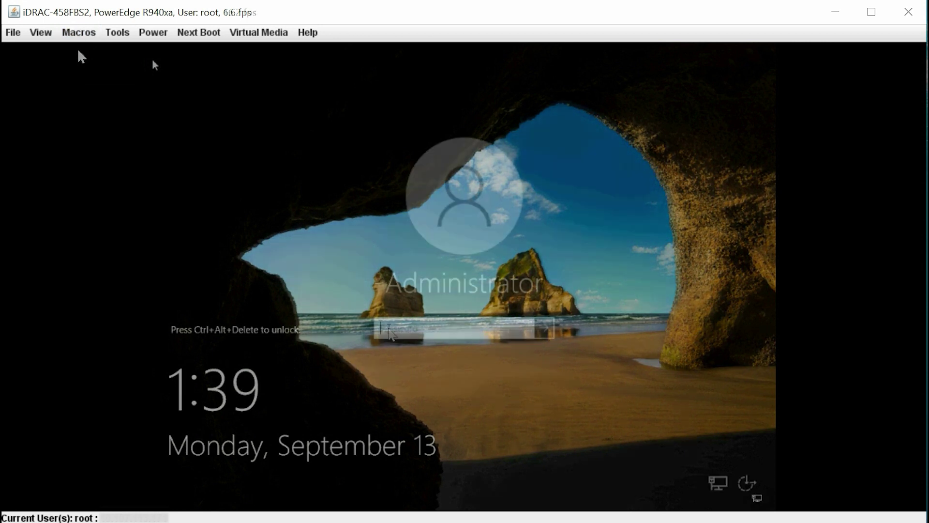
type("•••••••")
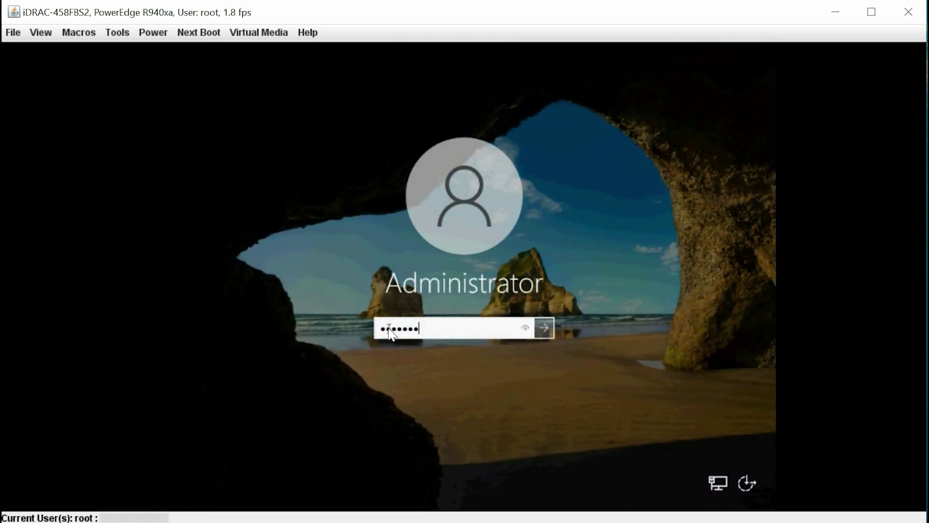
left_click(546, 330)
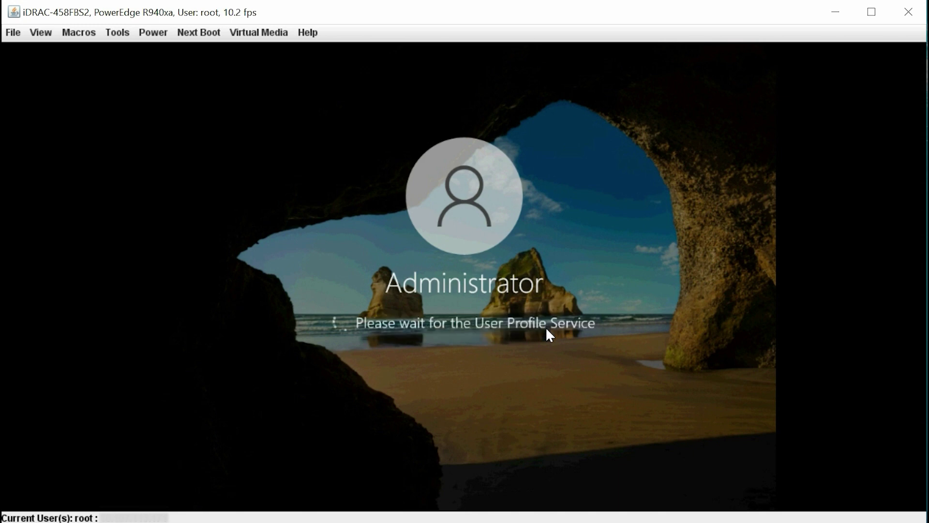